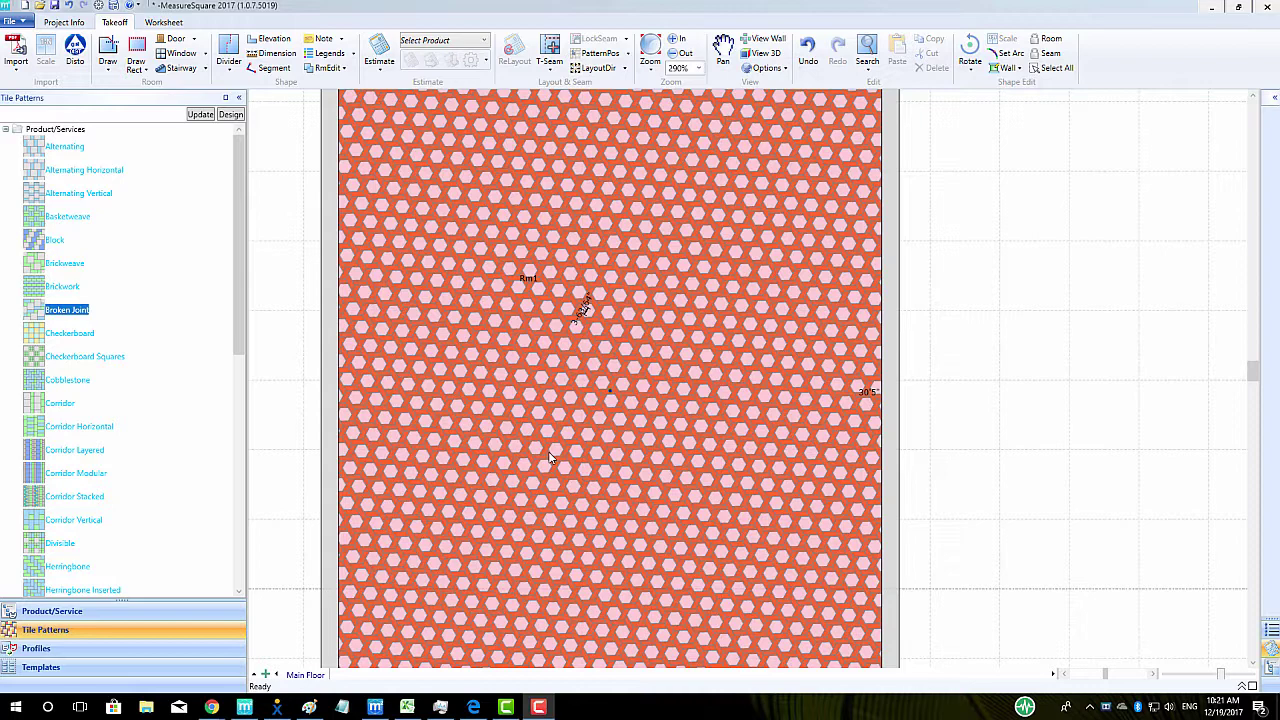
Step: Zoom into the floor and show the Product/Service list, selecting the hex project item
scroll(548, 457, "up", 3)
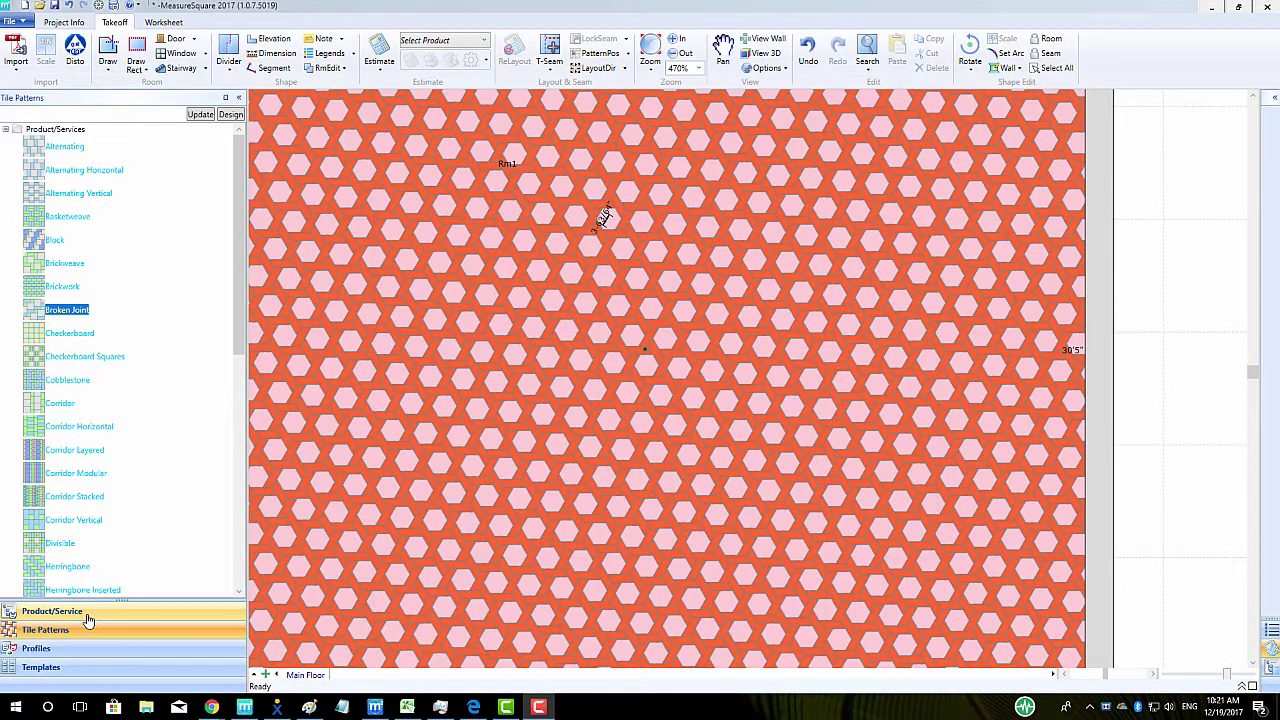
left_click(52, 611)
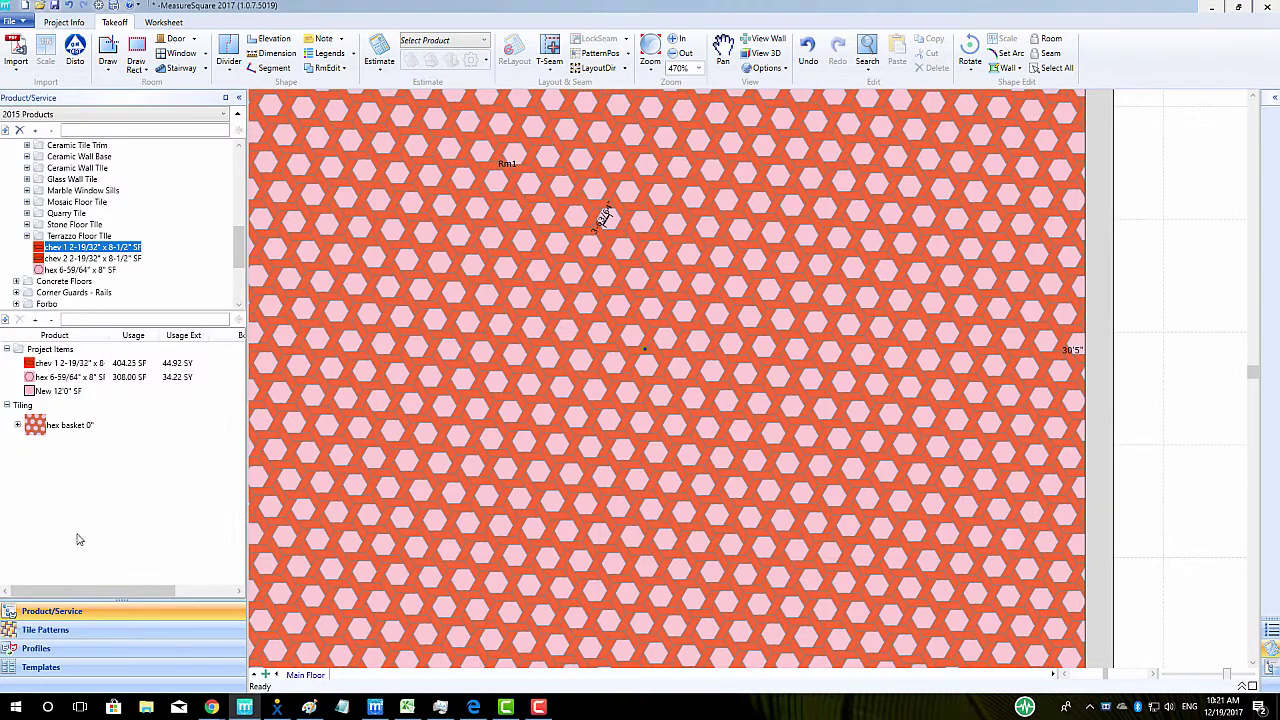
left_click(66, 377)
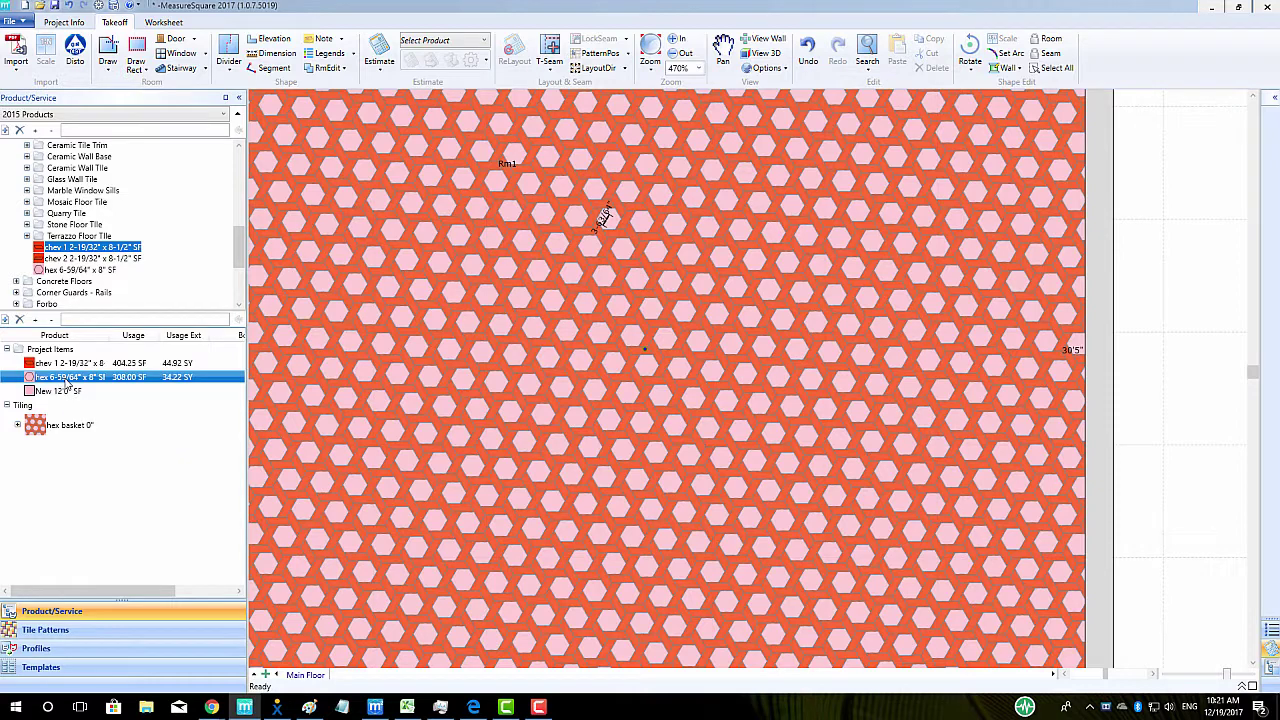
Step: View the hex tile's details (Hexagon Regular, 8" length, 4" edge), then select chev 1
right_click(66, 379)
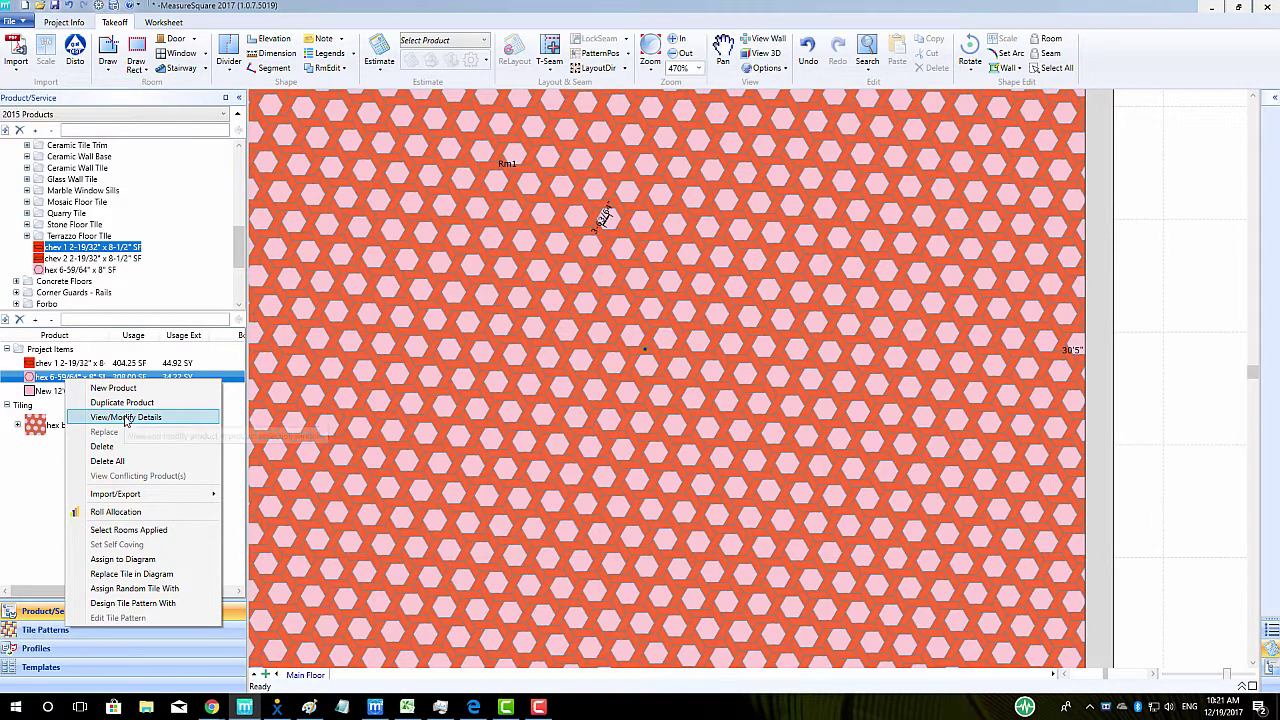
left_click(125, 417)
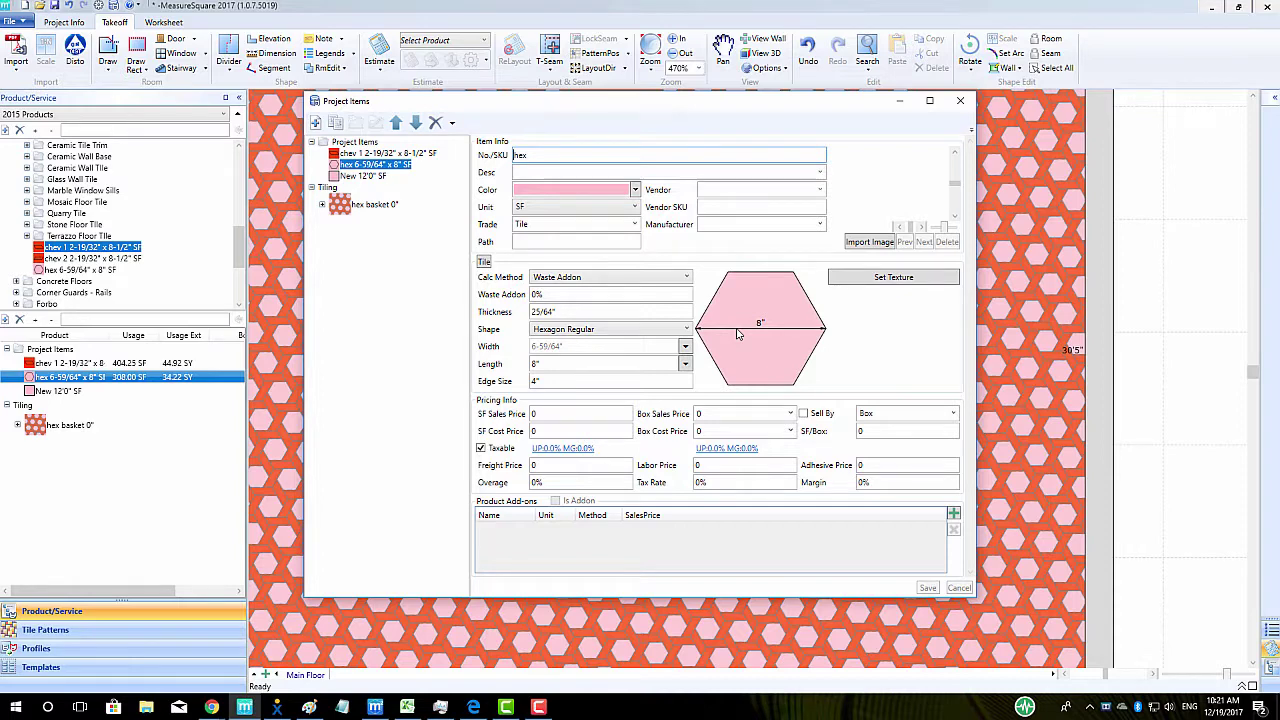
left_click(91, 364)
Step: Open chev 1's details and start a Takeoff Tile polygon drawing for its shape
right_click(91, 364)
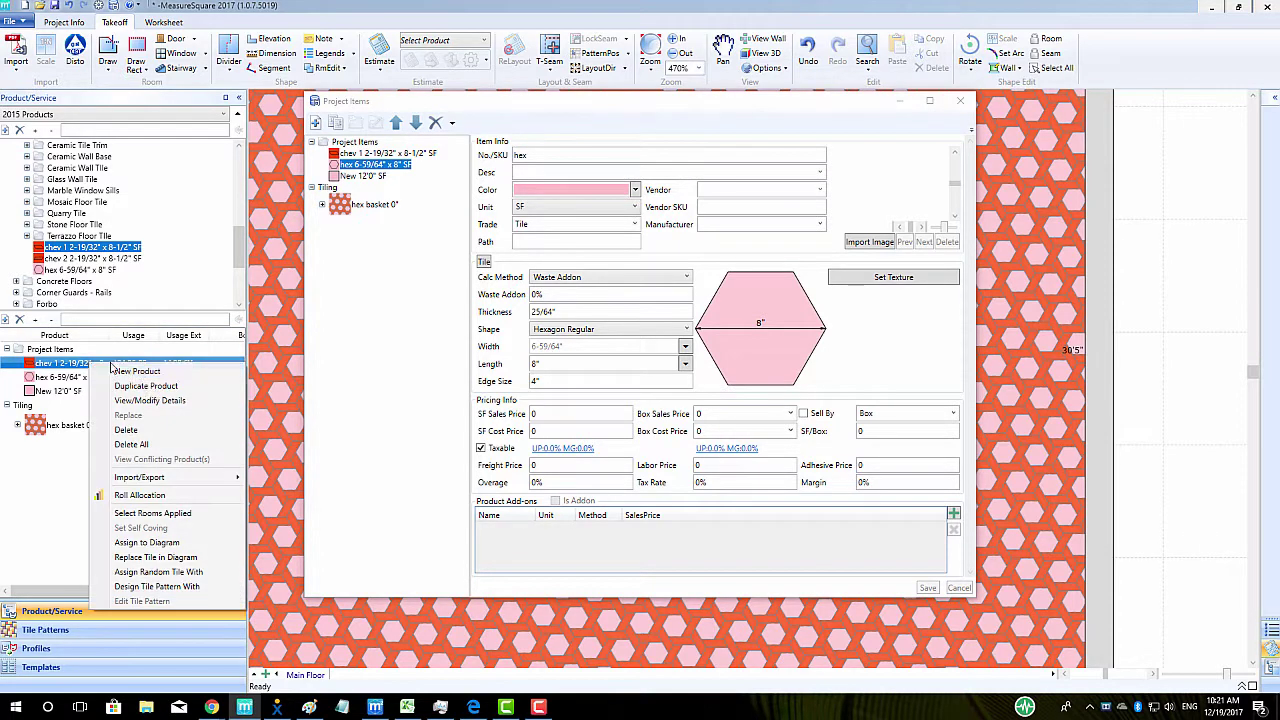
left_click(151, 404)
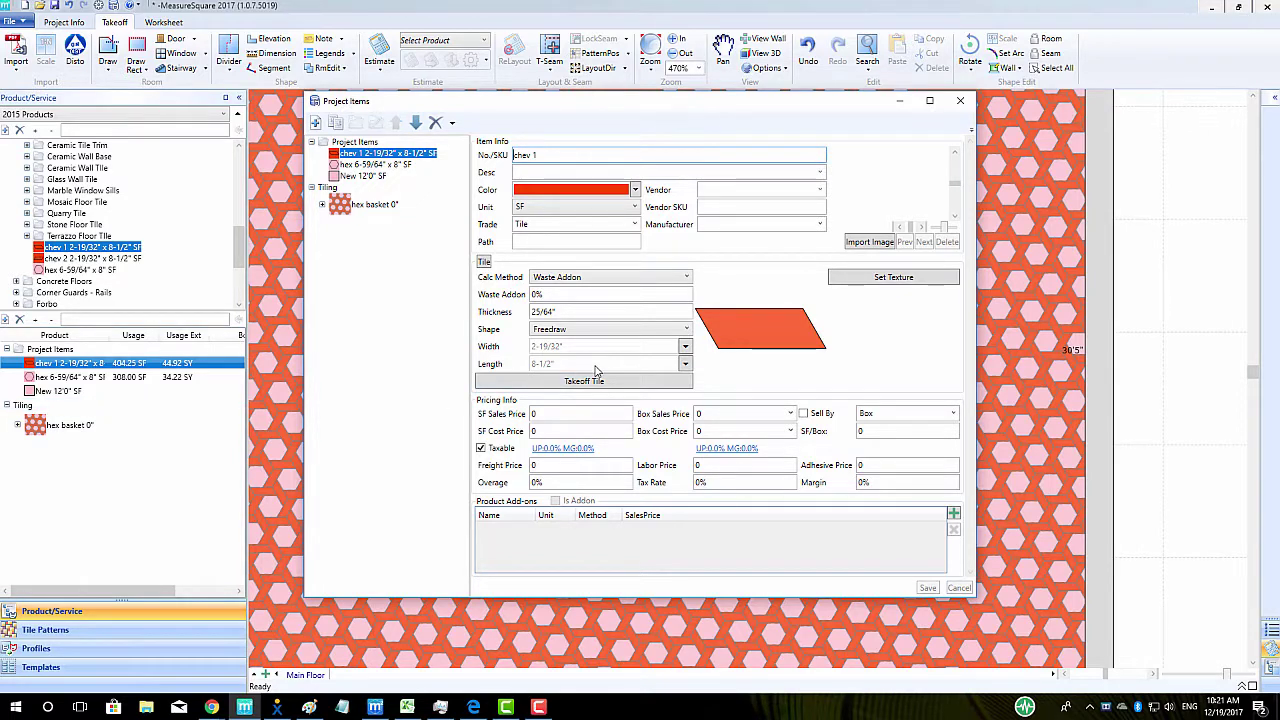
left_click(622, 382)
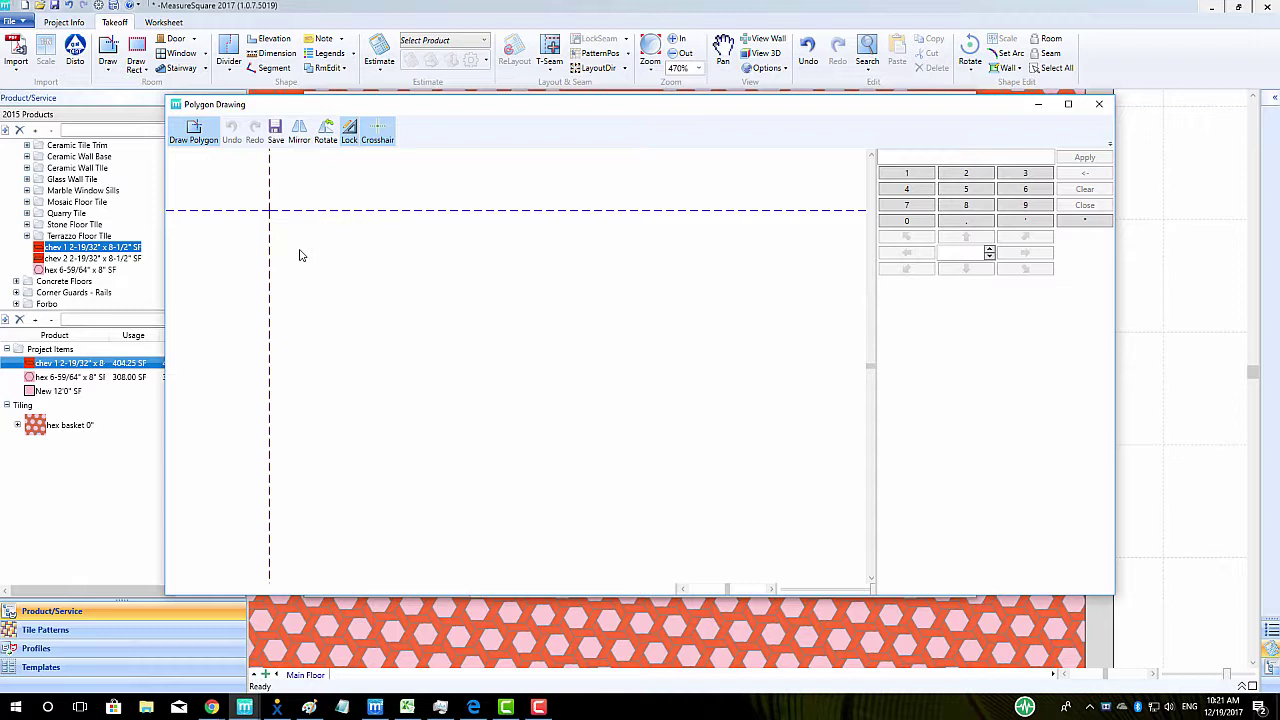
Step: Draw a closed parallelogram: 7" base, 3" side at 120°, 7" top edge
left_click(362, 398)
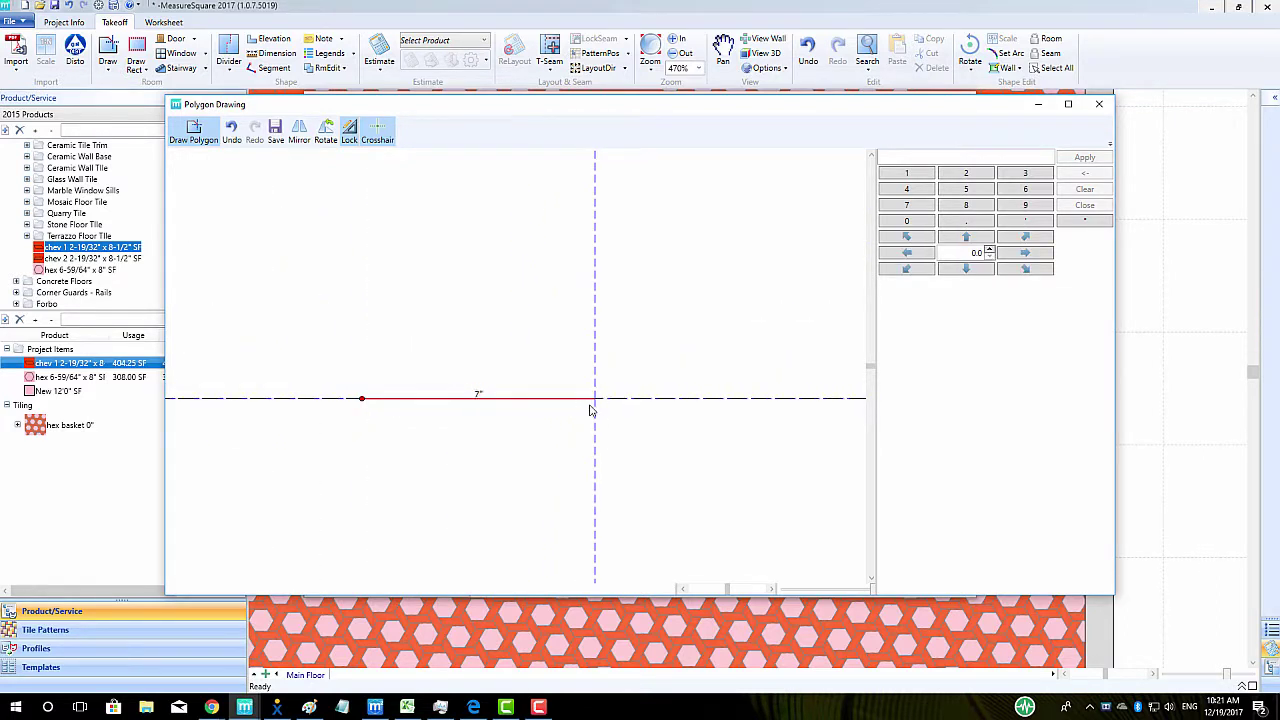
left_click(590, 406)
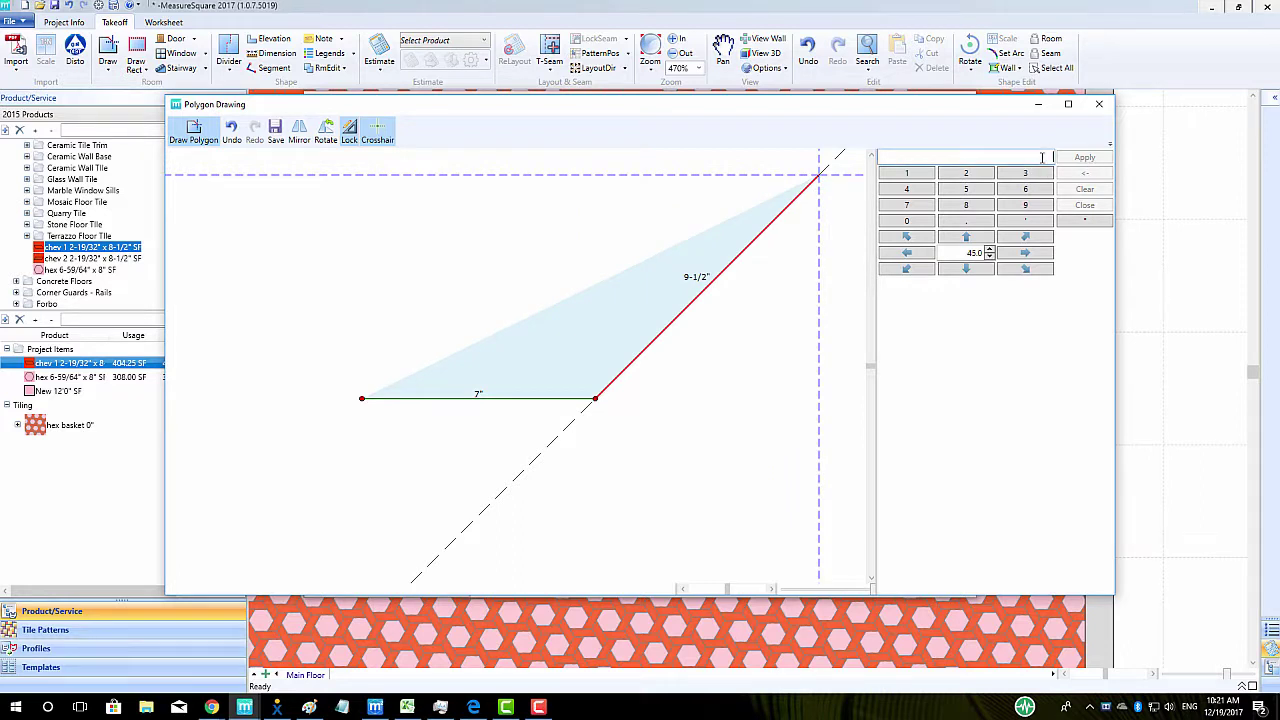
type("3")
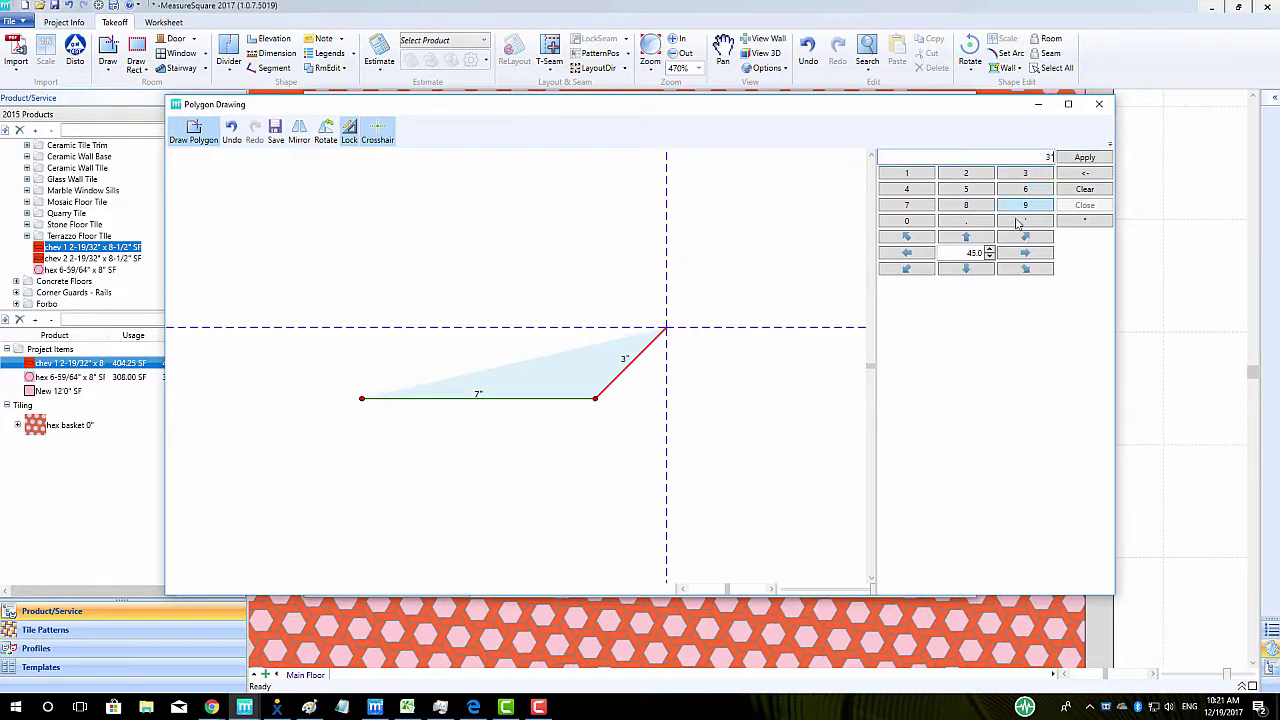
type("\"")
key("Tab")
type("120")
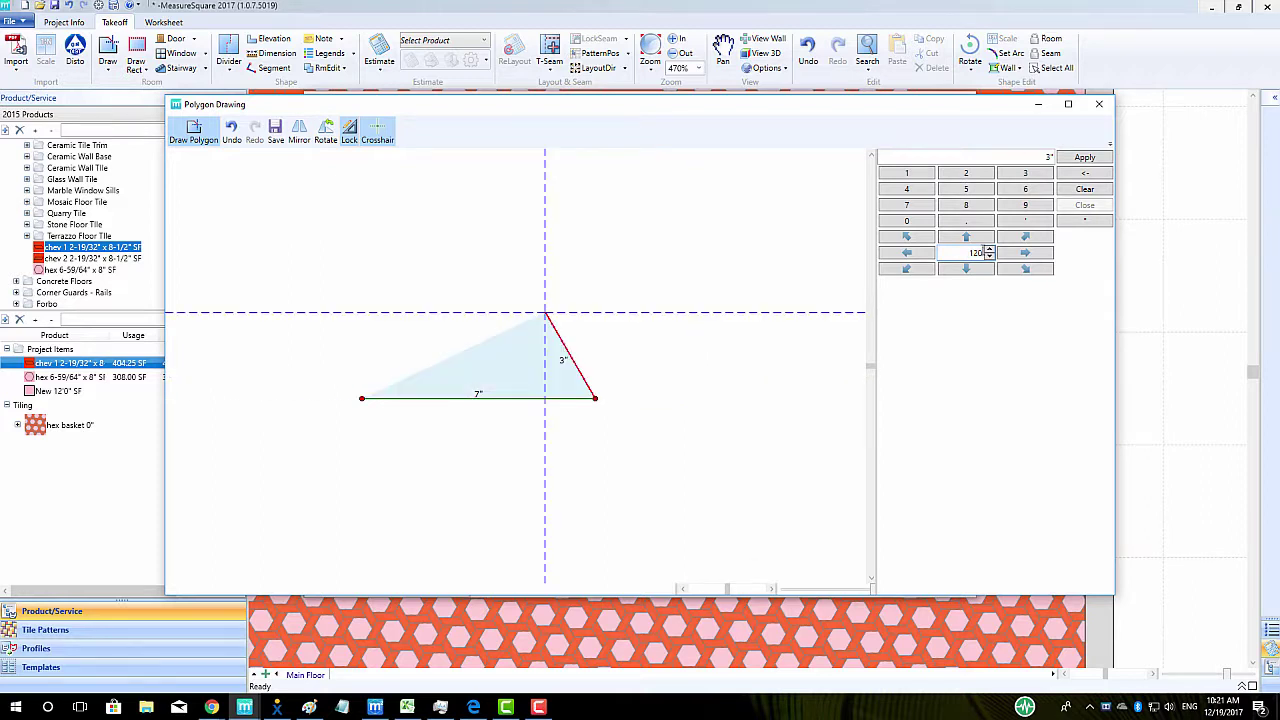
key("Tab")
left_click(1090, 158)
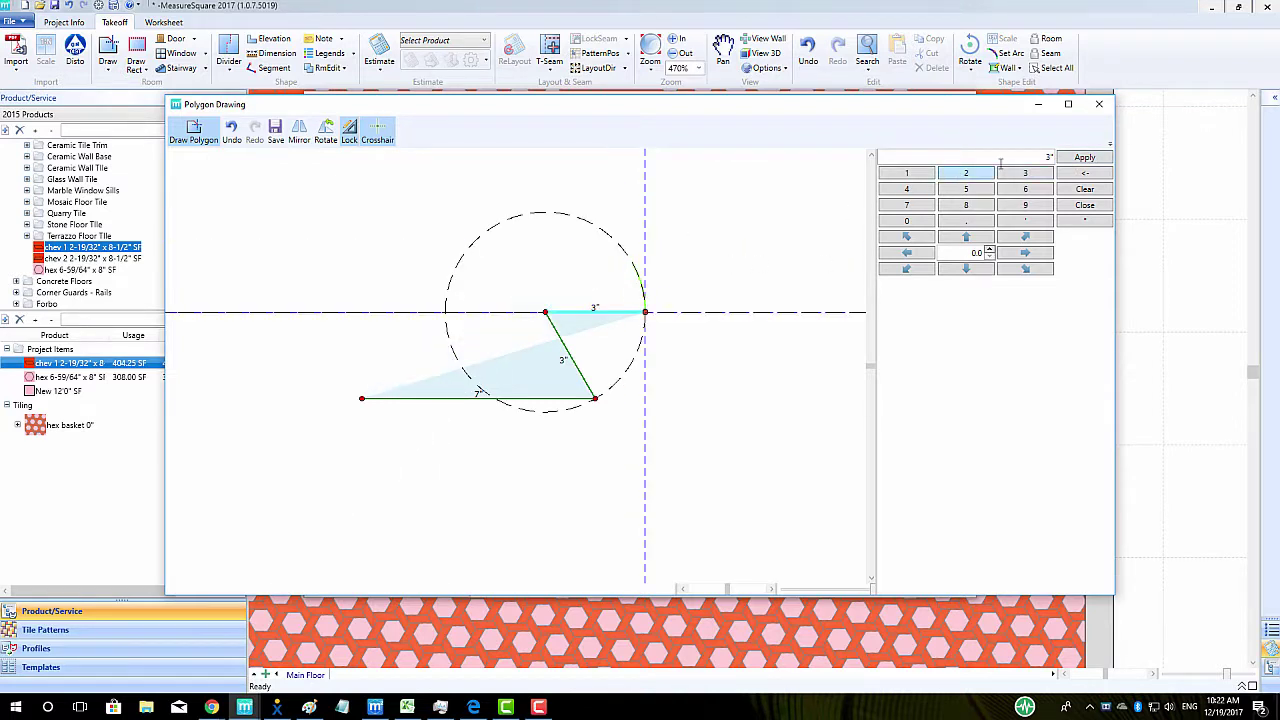
left_click(1048, 156)
type("7")
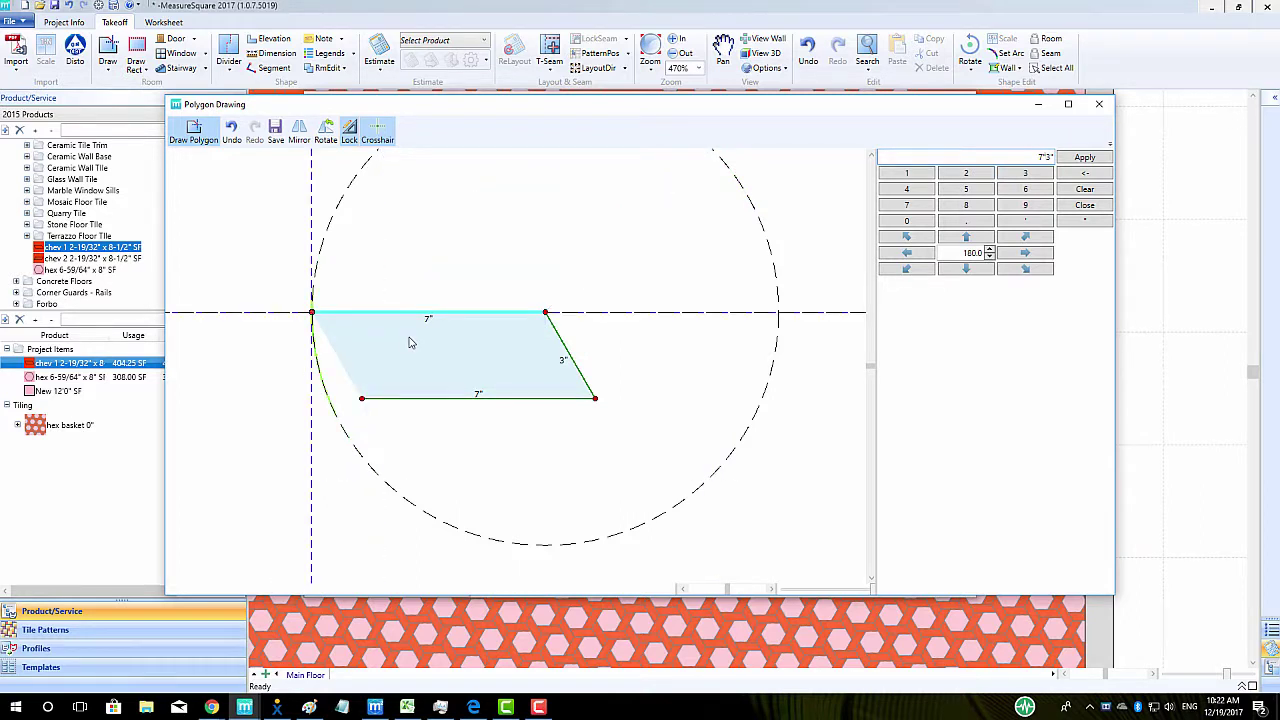
left_click(410, 342)
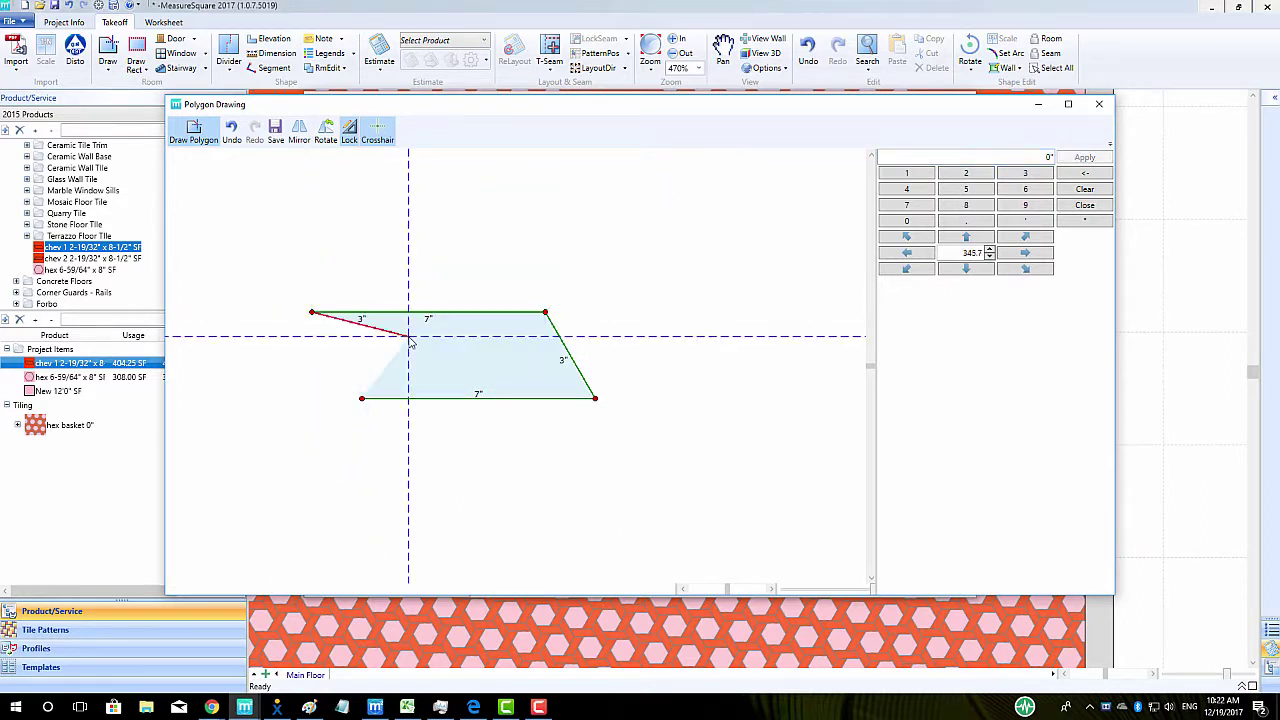
left_click(362, 399)
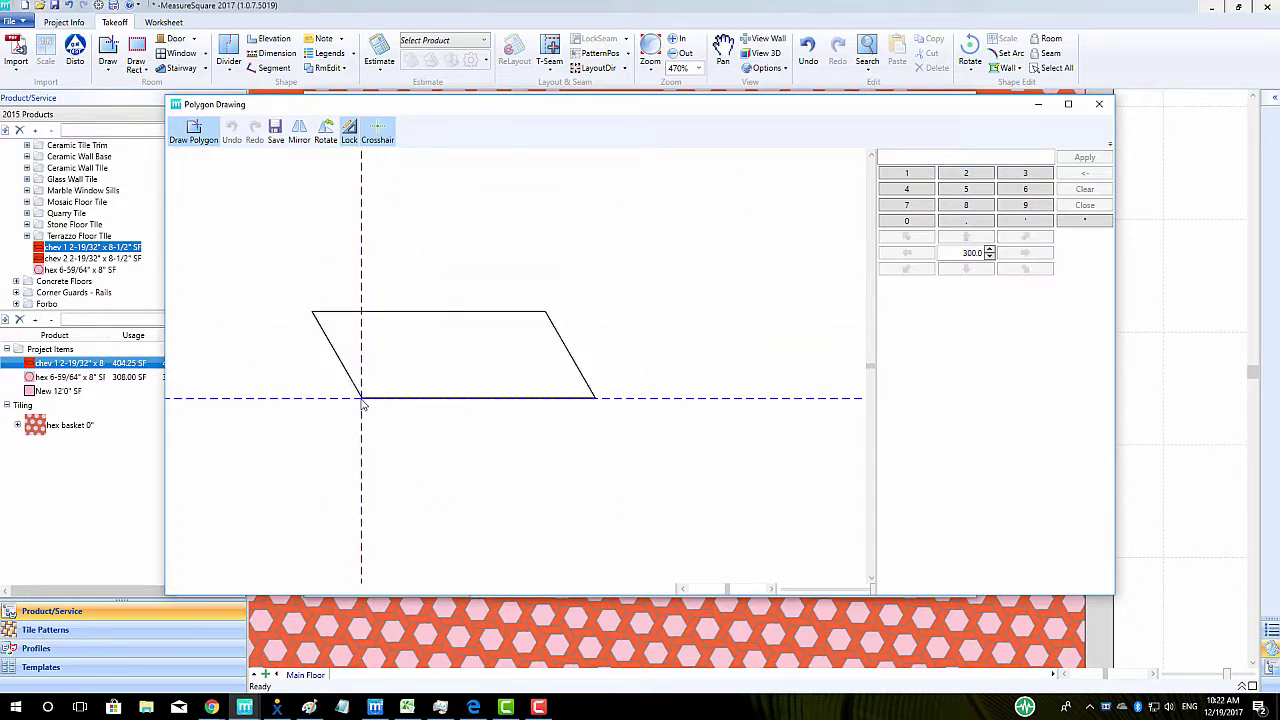
Step: Save the parallelogram as chev 1's tile shape and go to the Tile Patterns panel
left_click(275, 130)
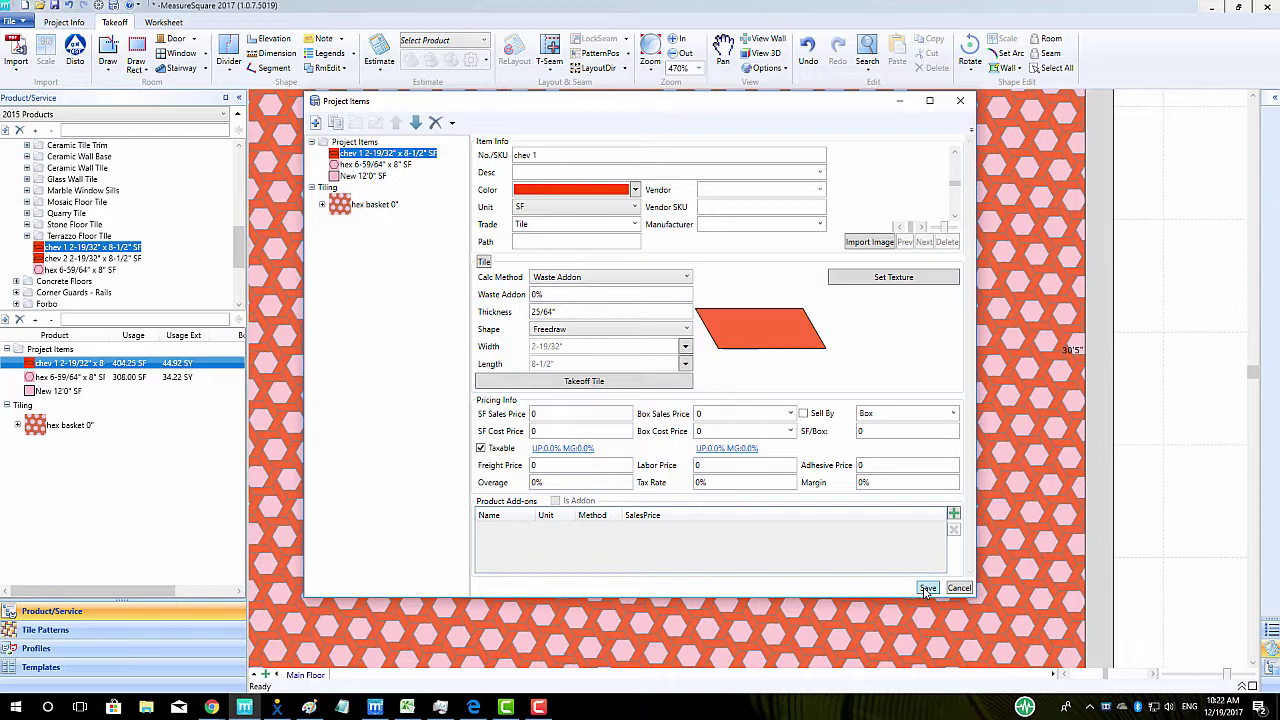
left_click(960, 101)
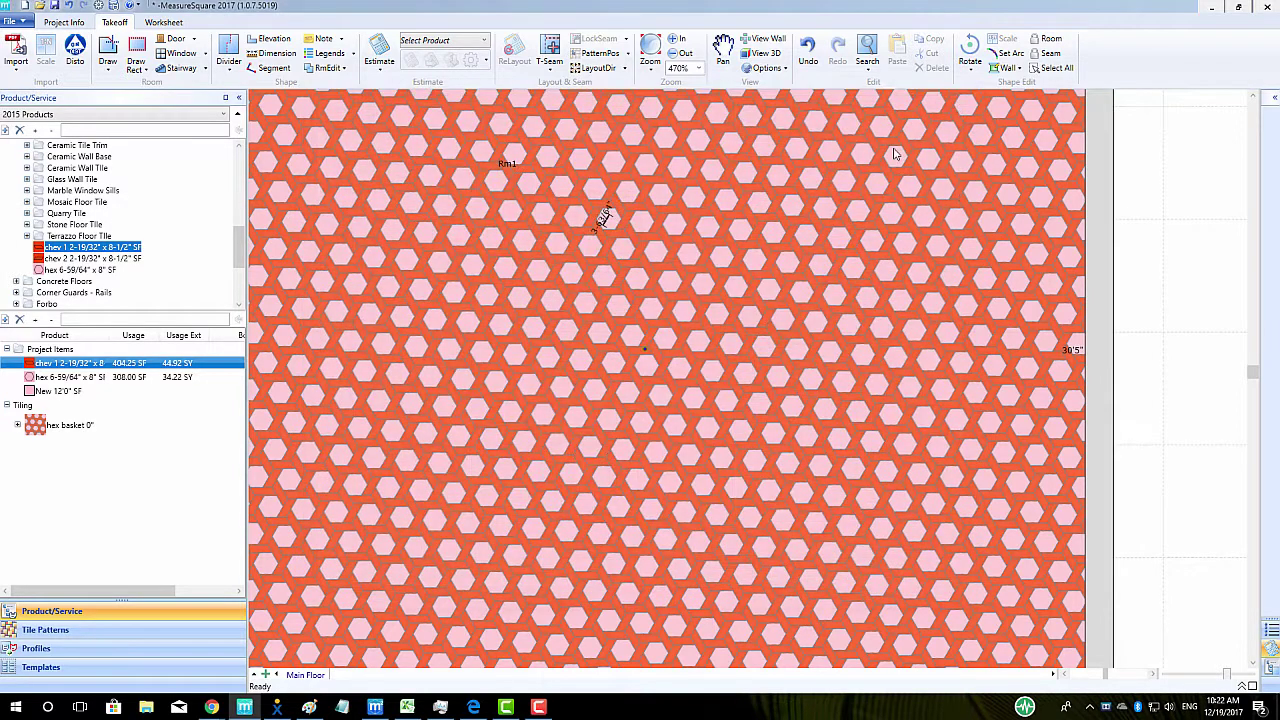
left_click(127, 633)
Step: Start a new tile design containing the hex tile and the chev 1 parallelogram
left_click(230, 115)
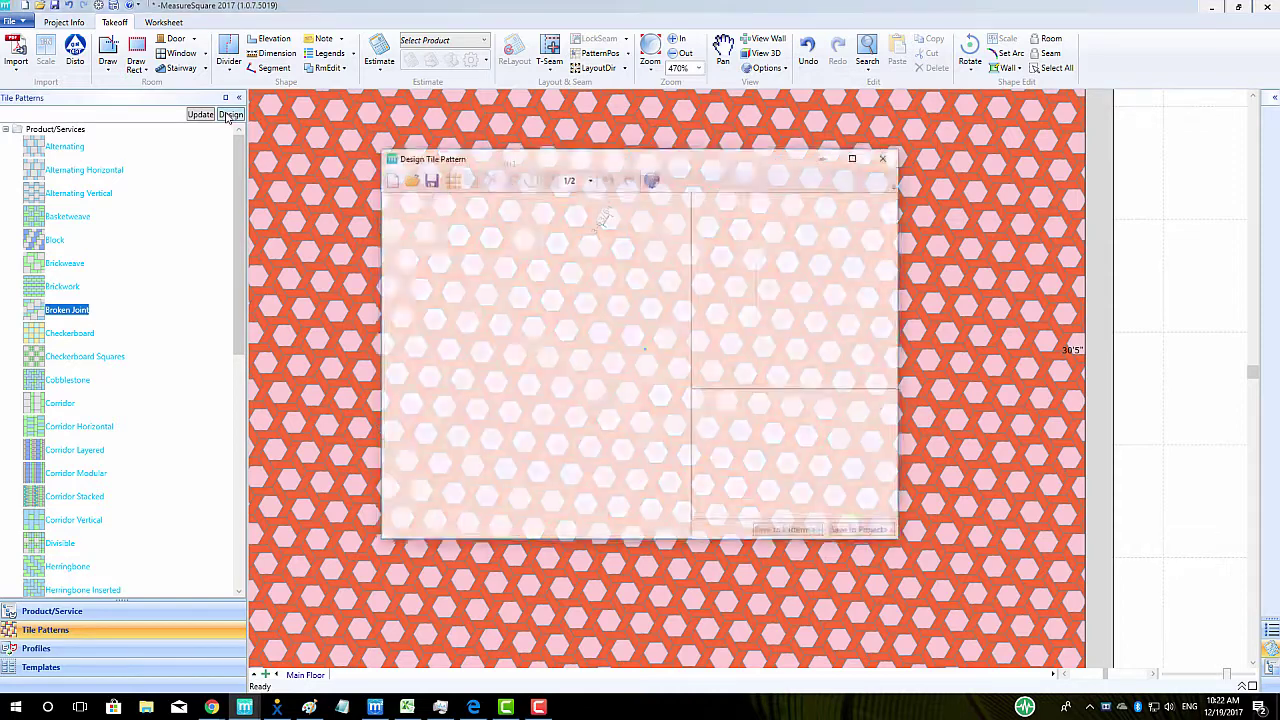
left_click(451, 178)
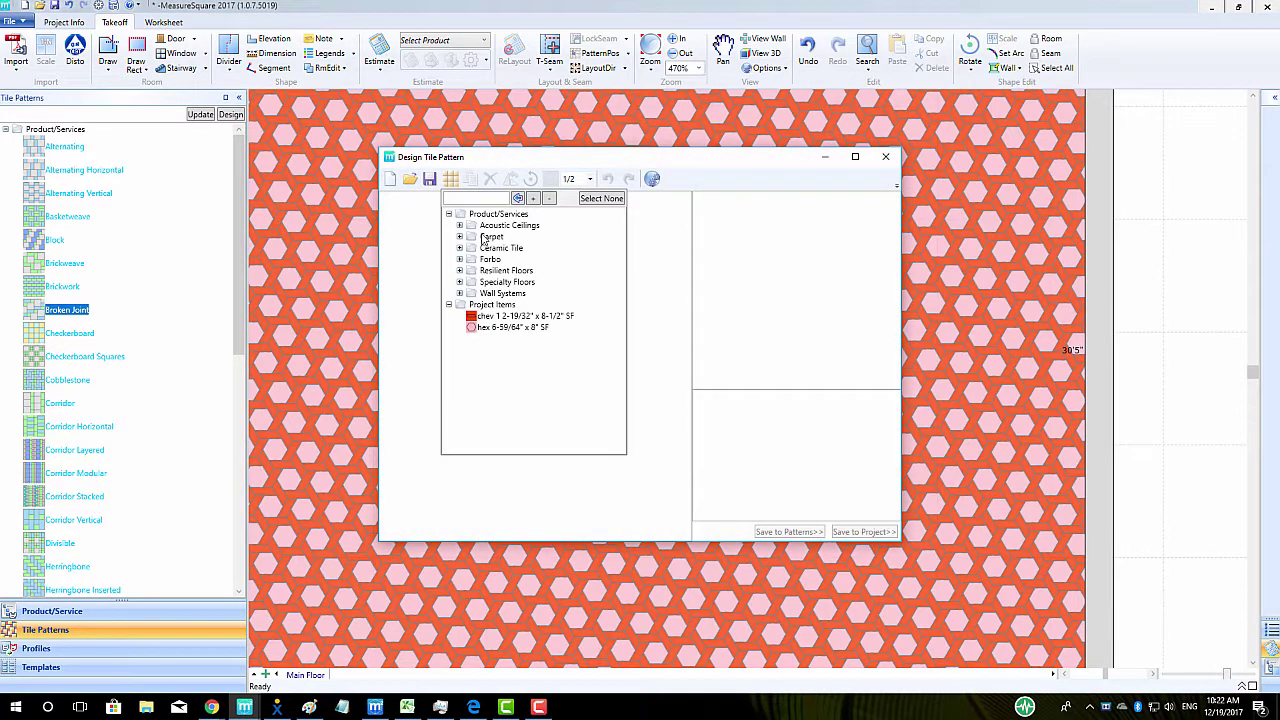
double_click(493, 327)
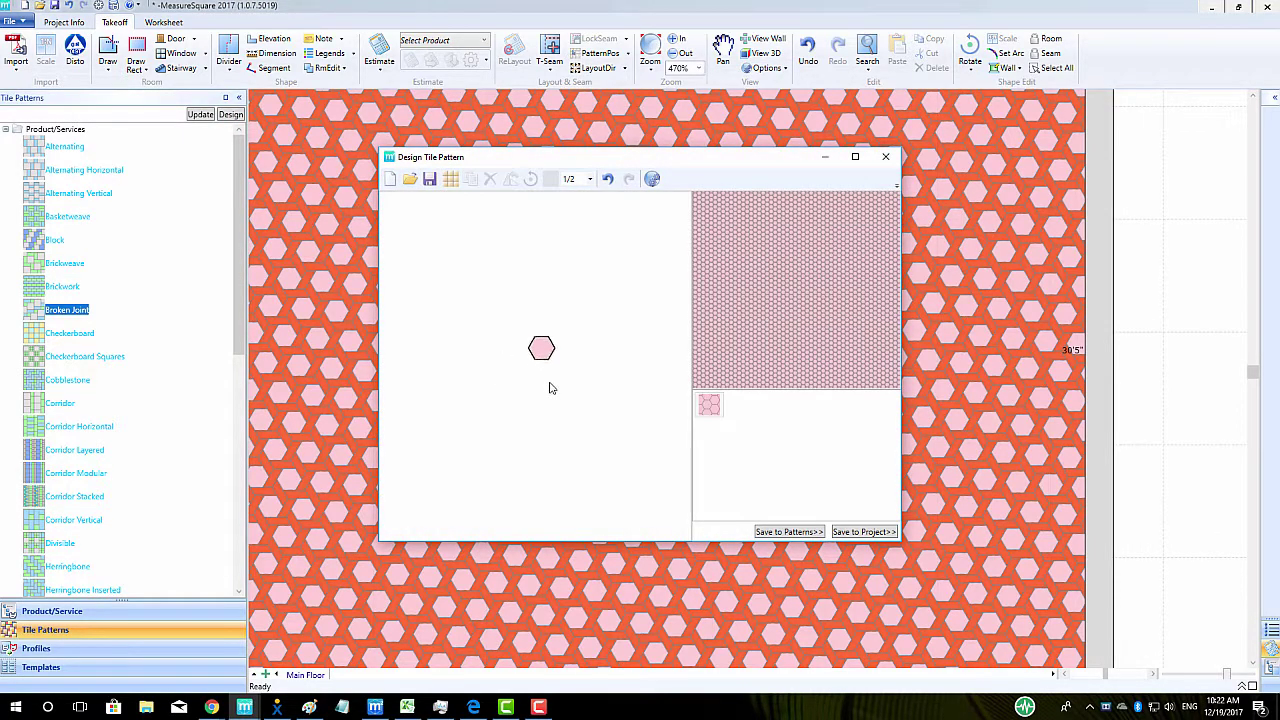
left_click(451, 178)
double_click(490, 326)
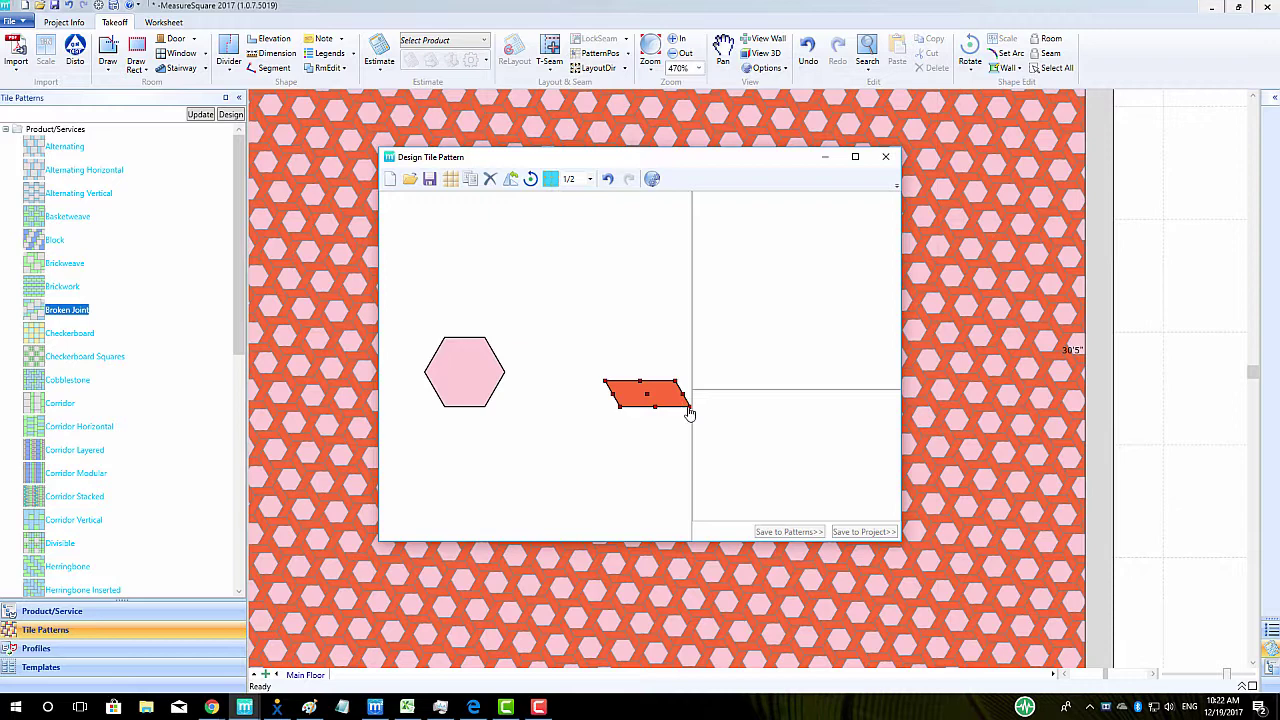
Step: Place the parallelogram against the hexagon's top edge and duplicate it
left_click_drag(690, 412, 490, 345)
left_click(470, 338)
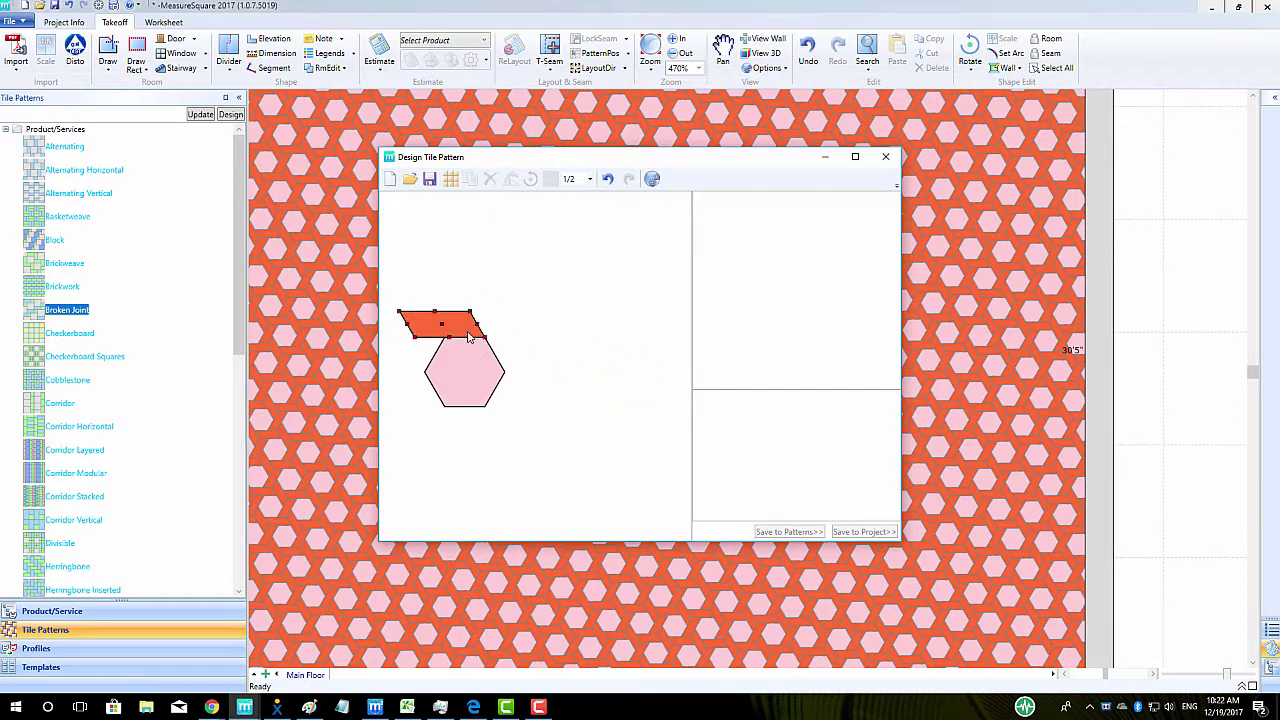
left_click(470, 178)
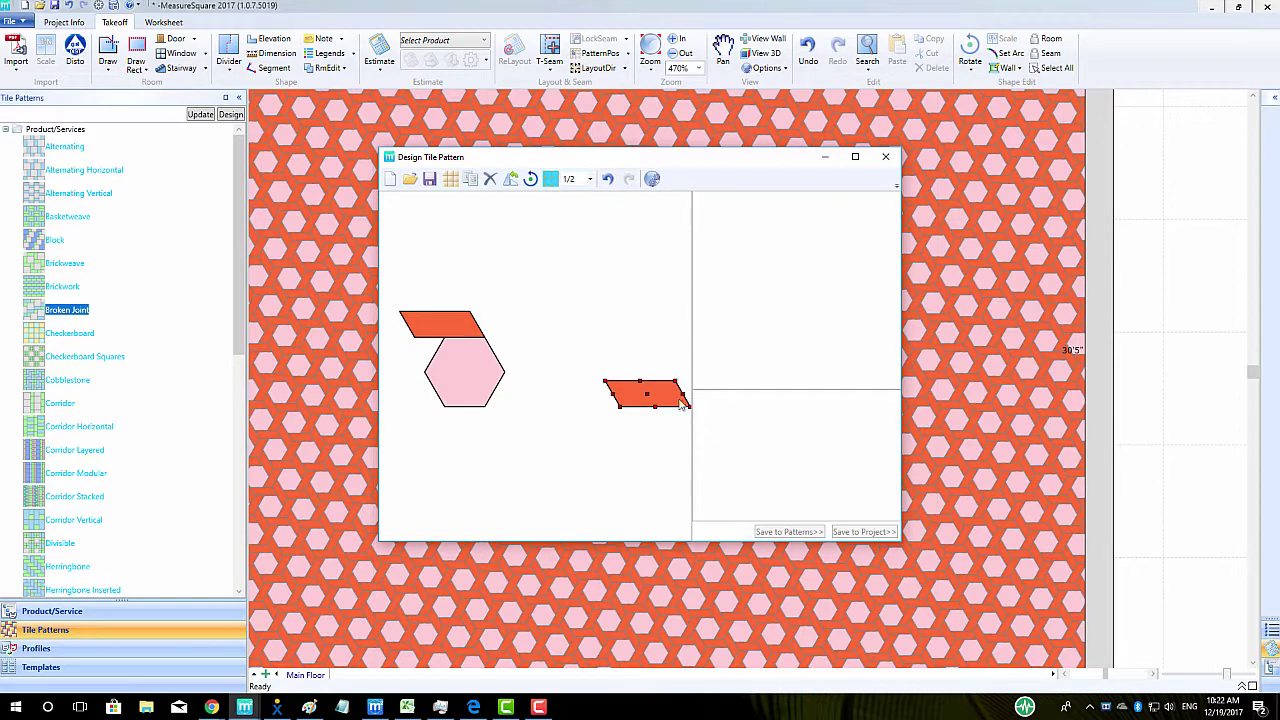
Step: Move the copy along the hexagon's lower edge, then duplicate it and drag the new copy onto it
left_click_drag(675, 388, 444, 412)
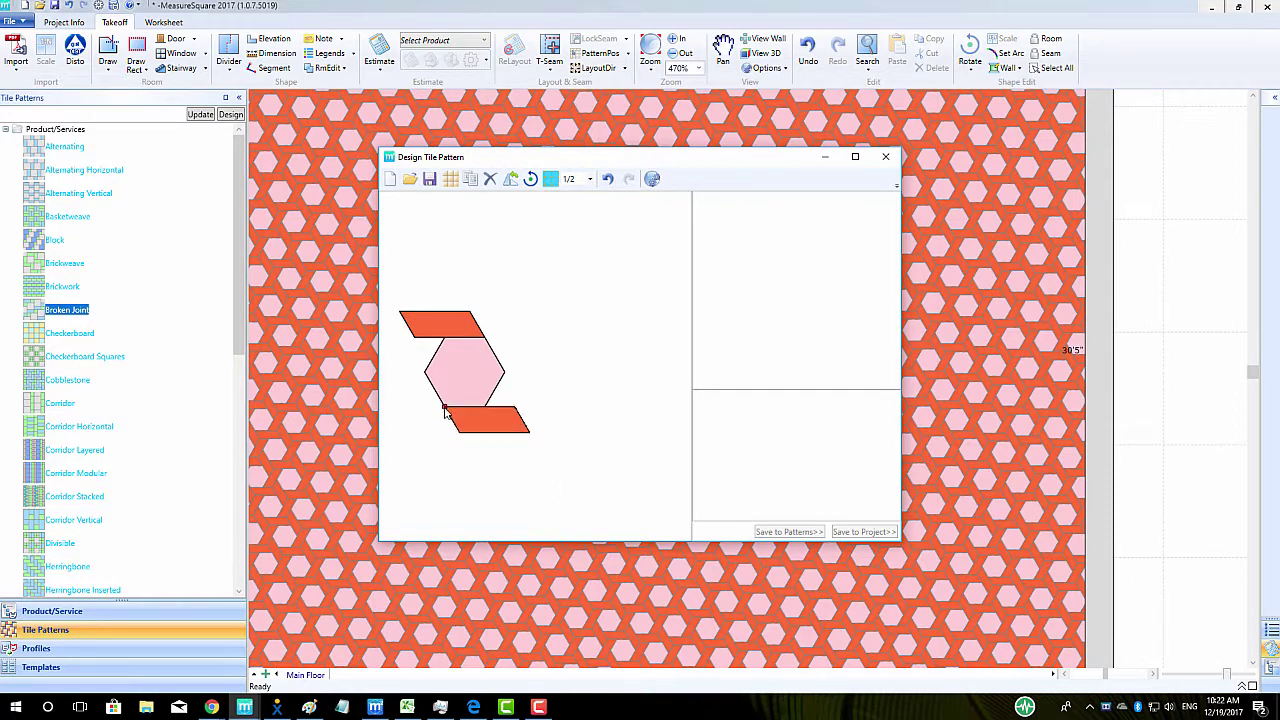
left_click(484, 468)
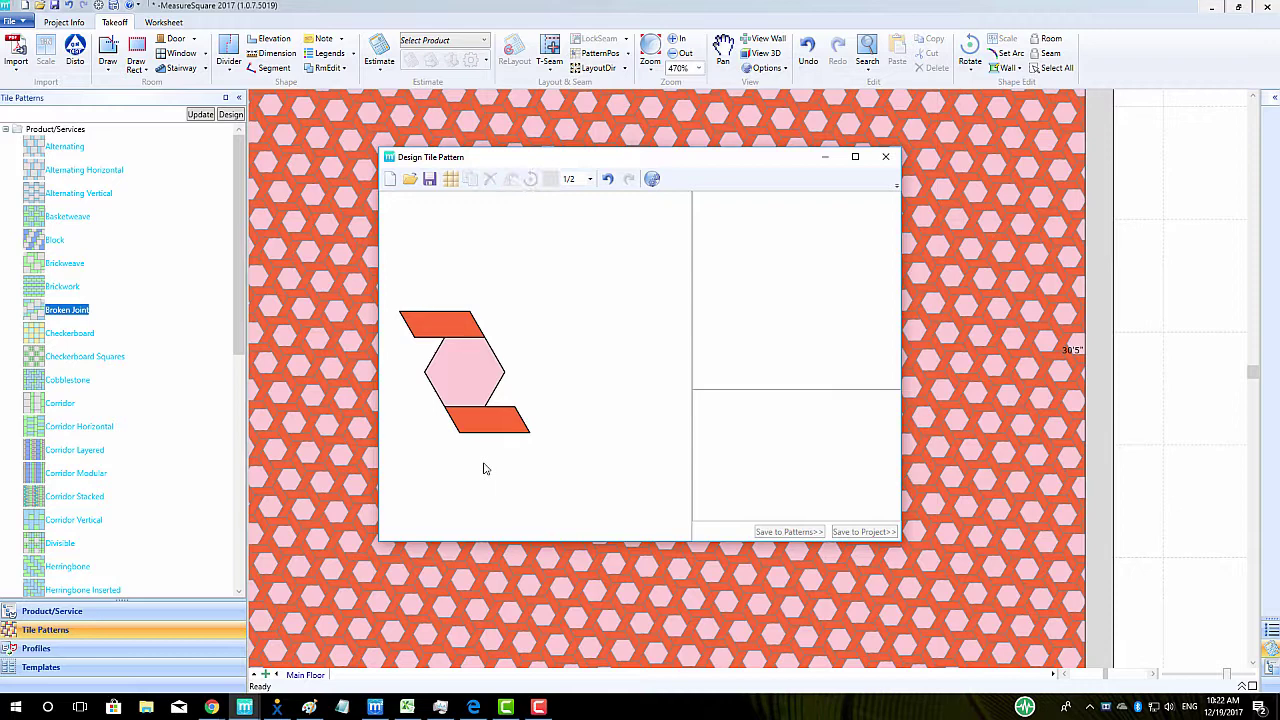
left_click(506, 422)
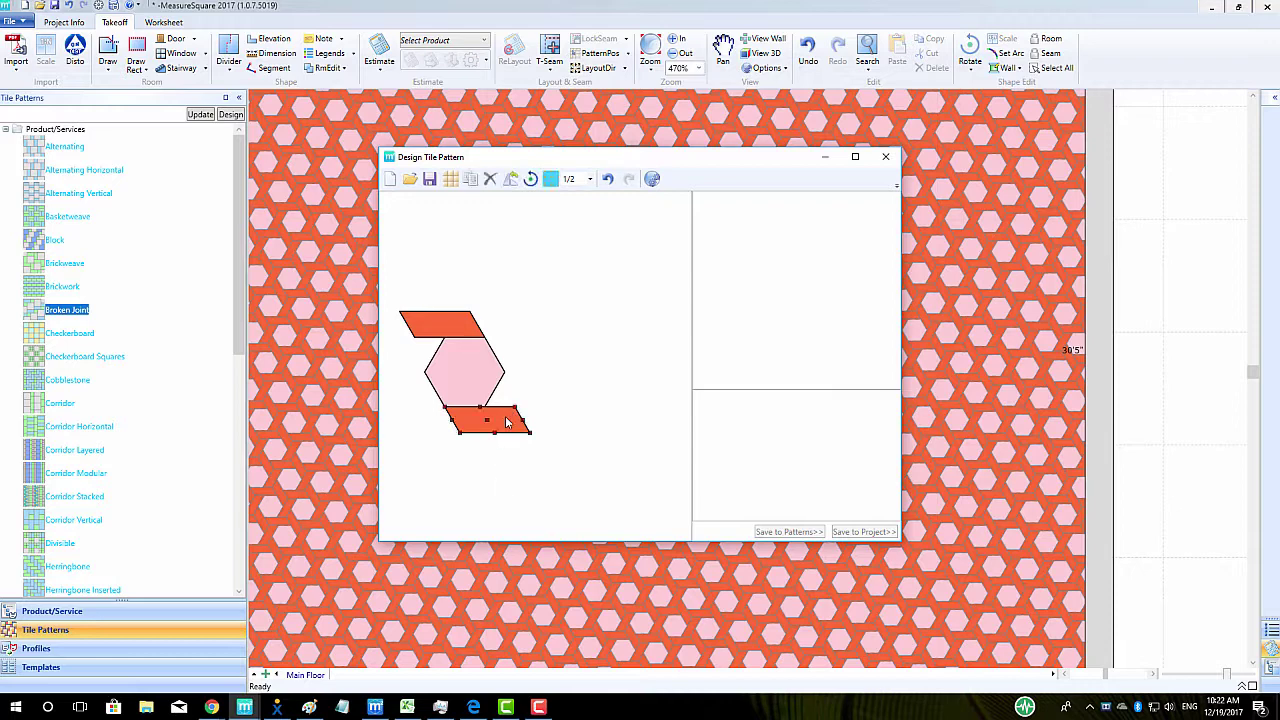
left_click(470, 178)
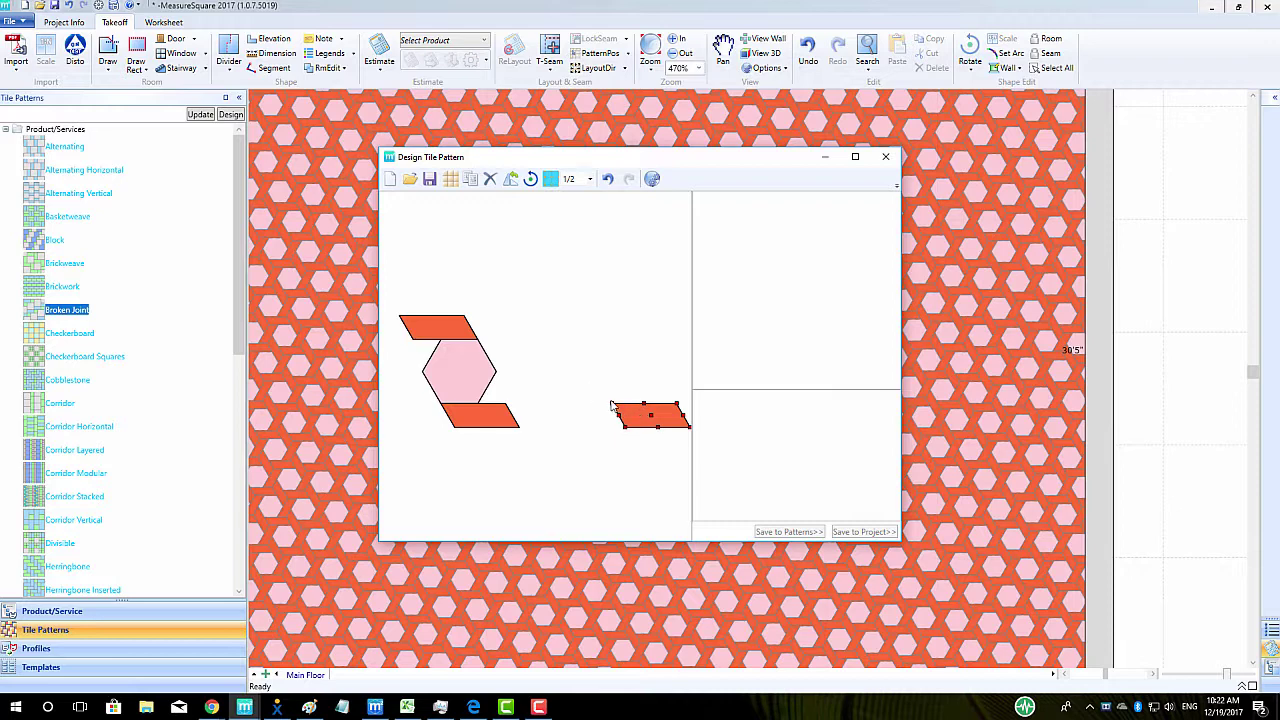
left_click_drag(612, 408, 480, 408)
Step: Rotate the third parallelogram against the hexagon's lower-right edge, then make a fourth copy
left_click(480, 408)
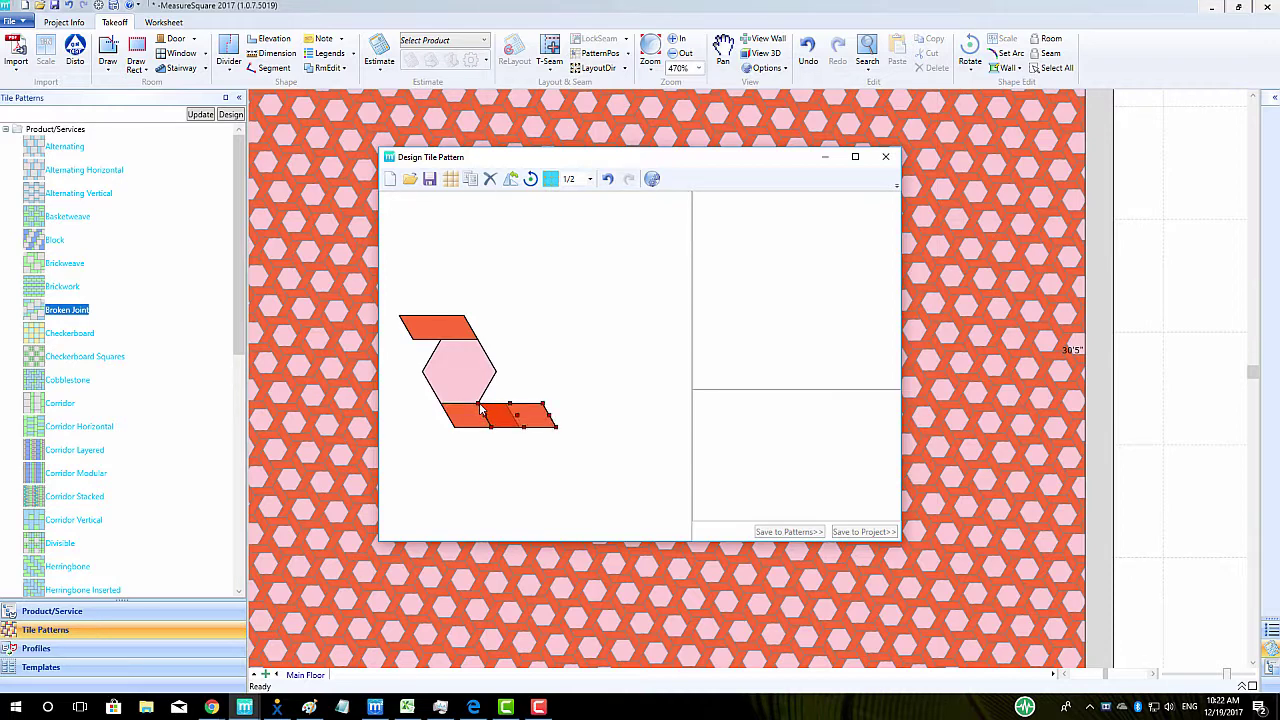
left_click(530, 179)
scroll(489, 430, "up", 5)
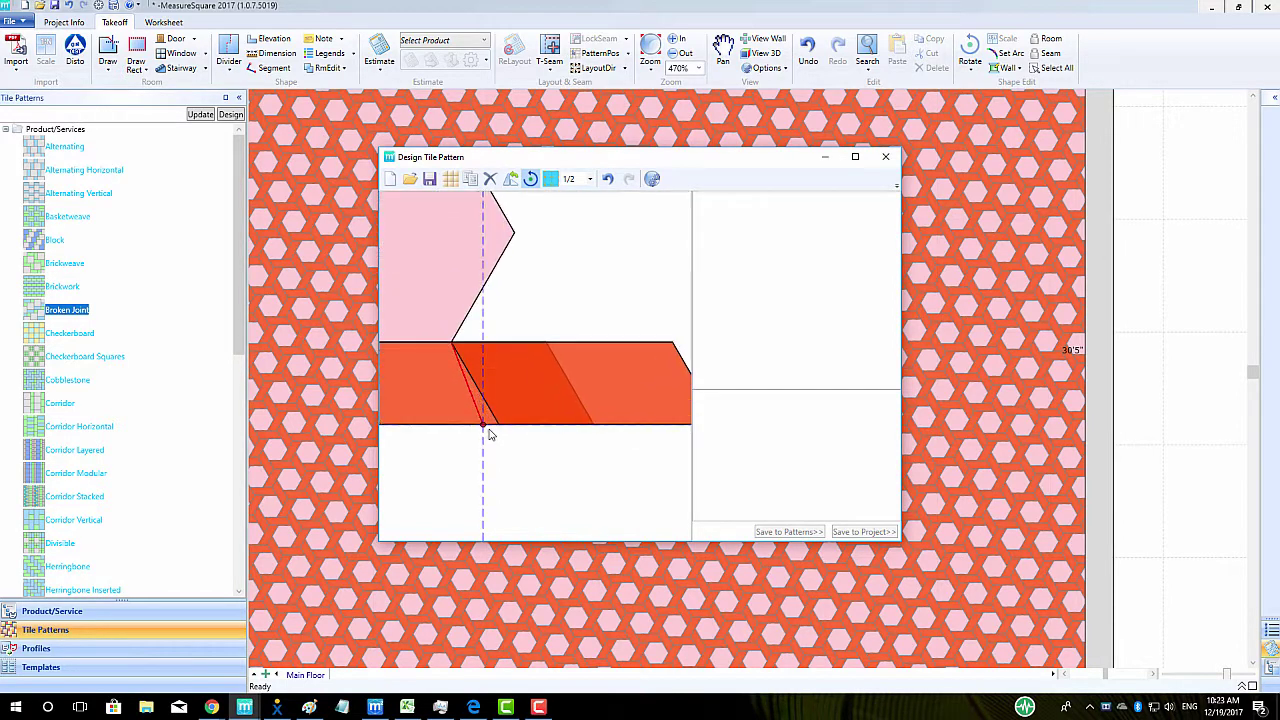
left_click_drag(493, 430, 547, 345)
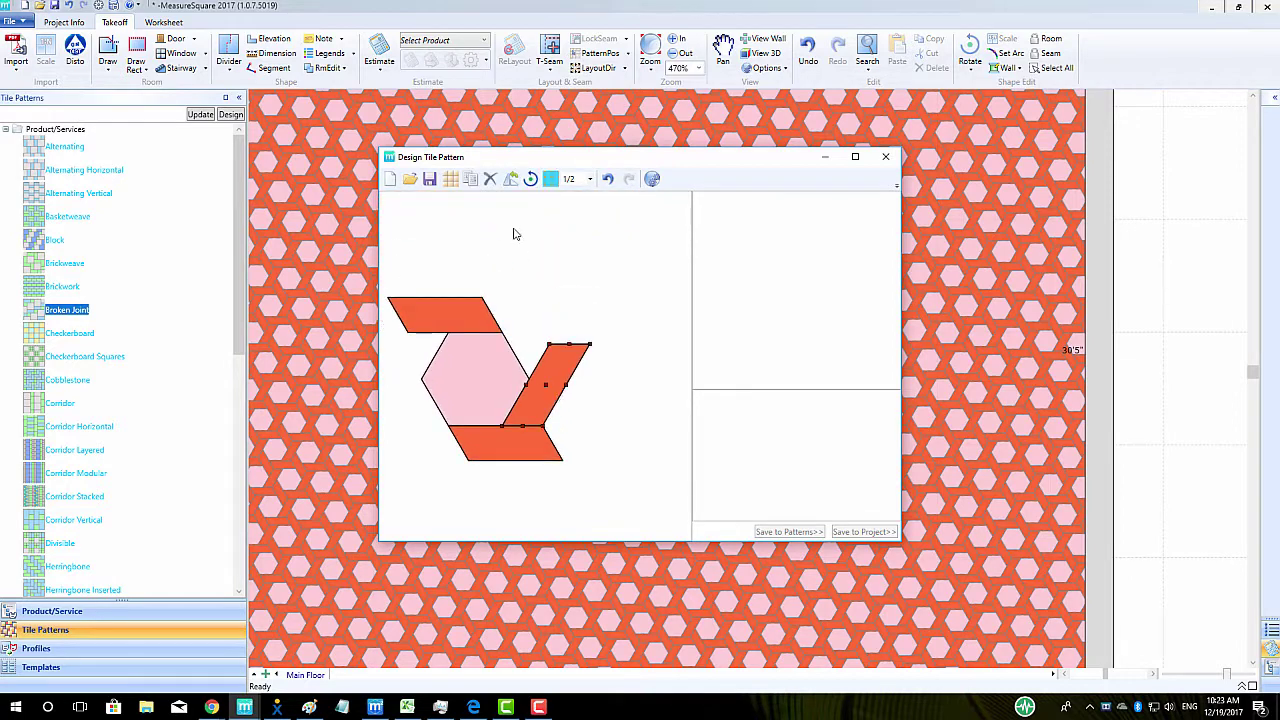
left_click(468, 182)
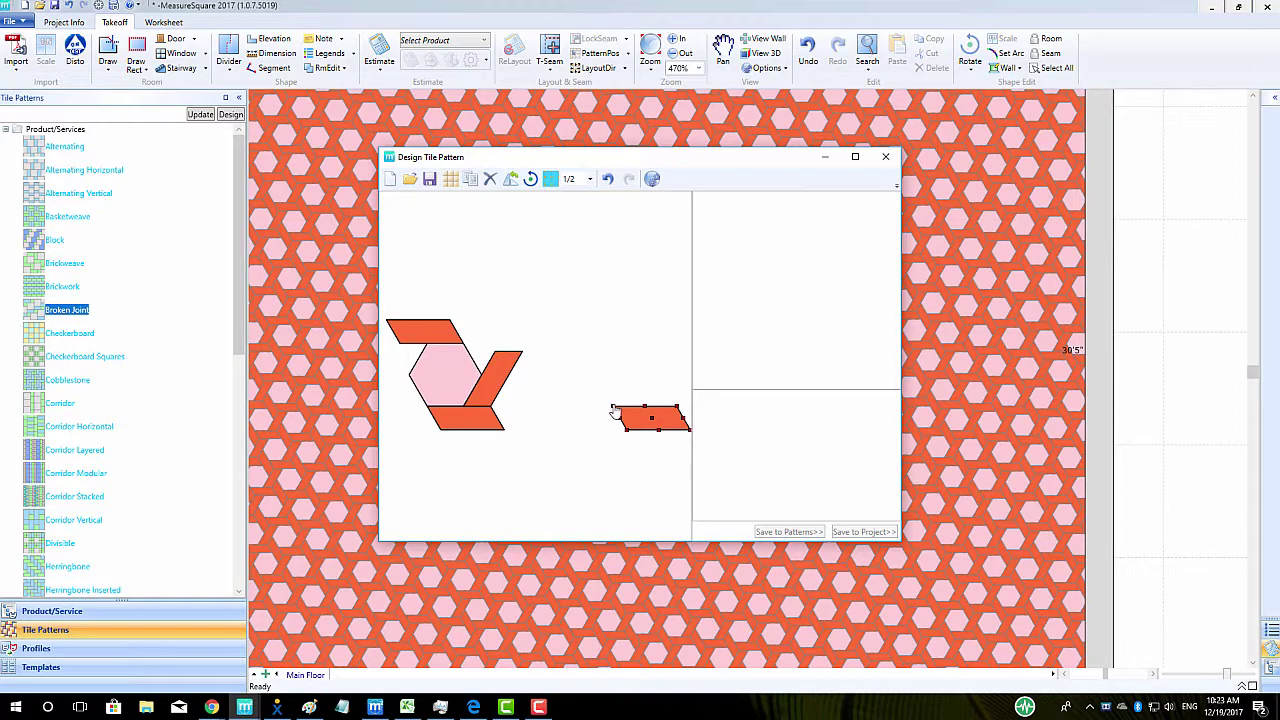
Step: Position and rotate the fourth parallelogram upright on the hexagon's upper right, then zoom the preview
left_click_drag(655, 424, 527, 395)
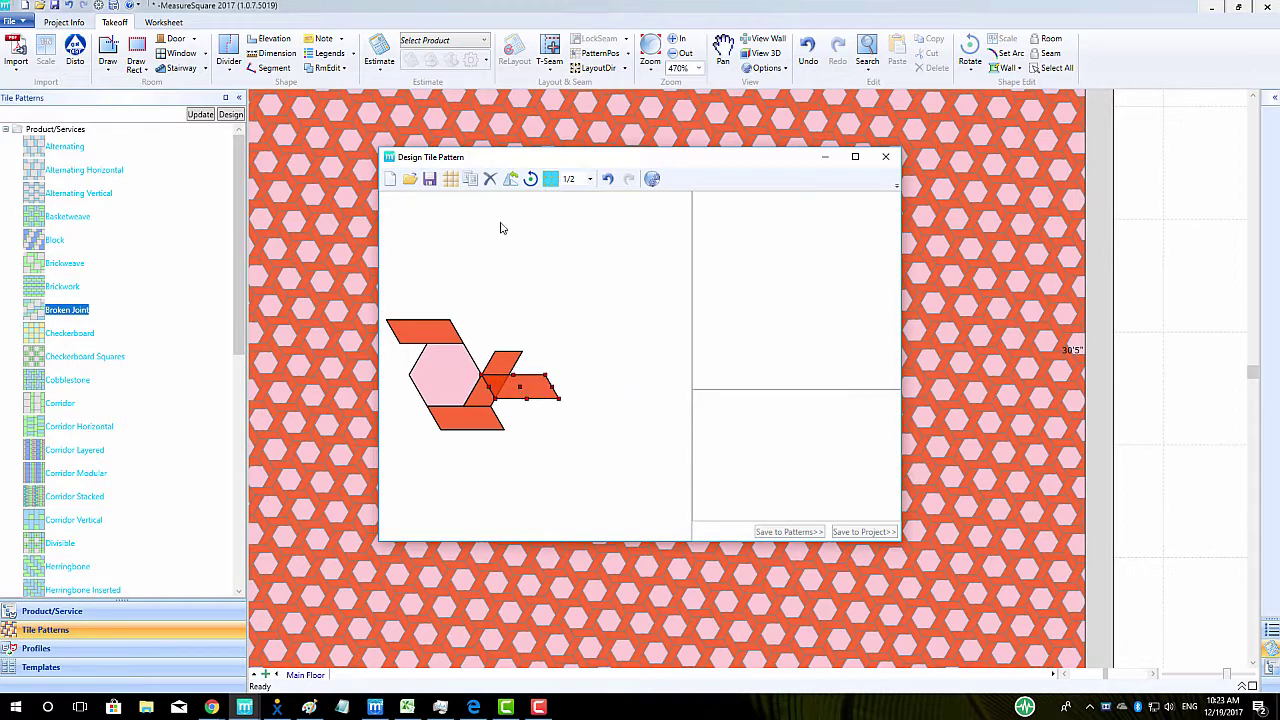
left_click(530, 178)
left_click_drag(497, 404, 499, 356)
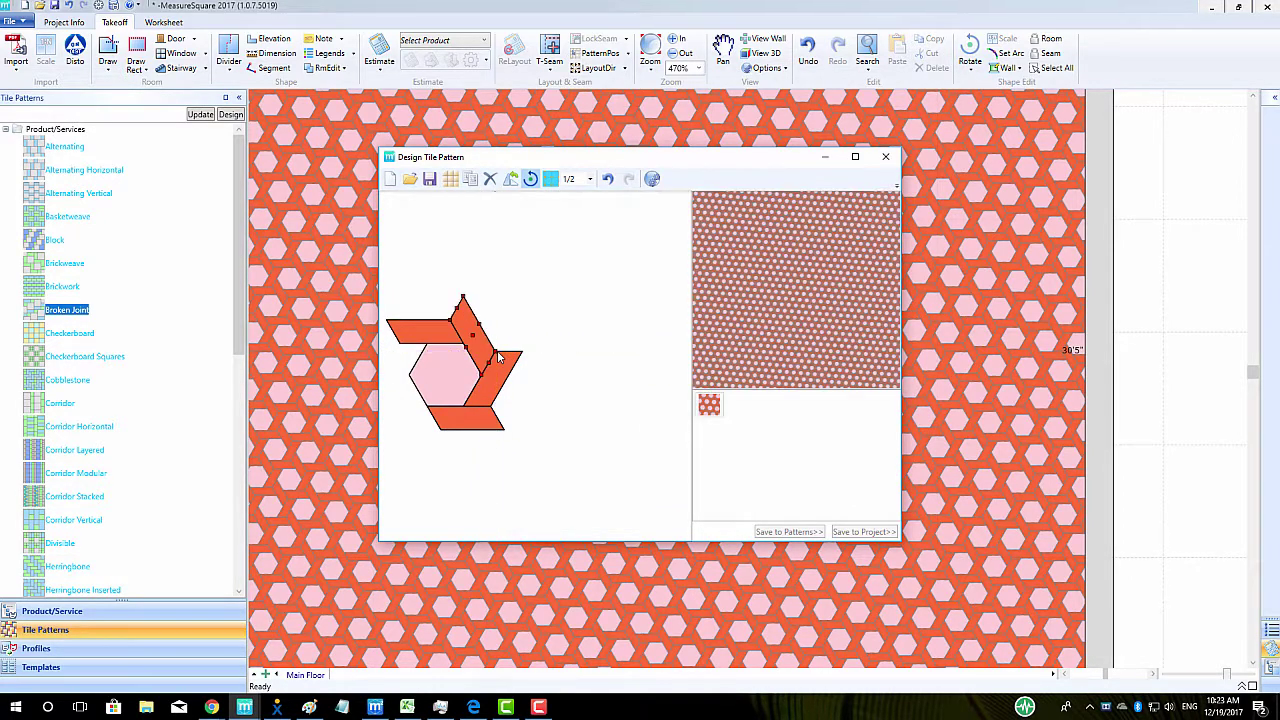
left_click(546, 382)
scroll(780, 298, "up", 3)
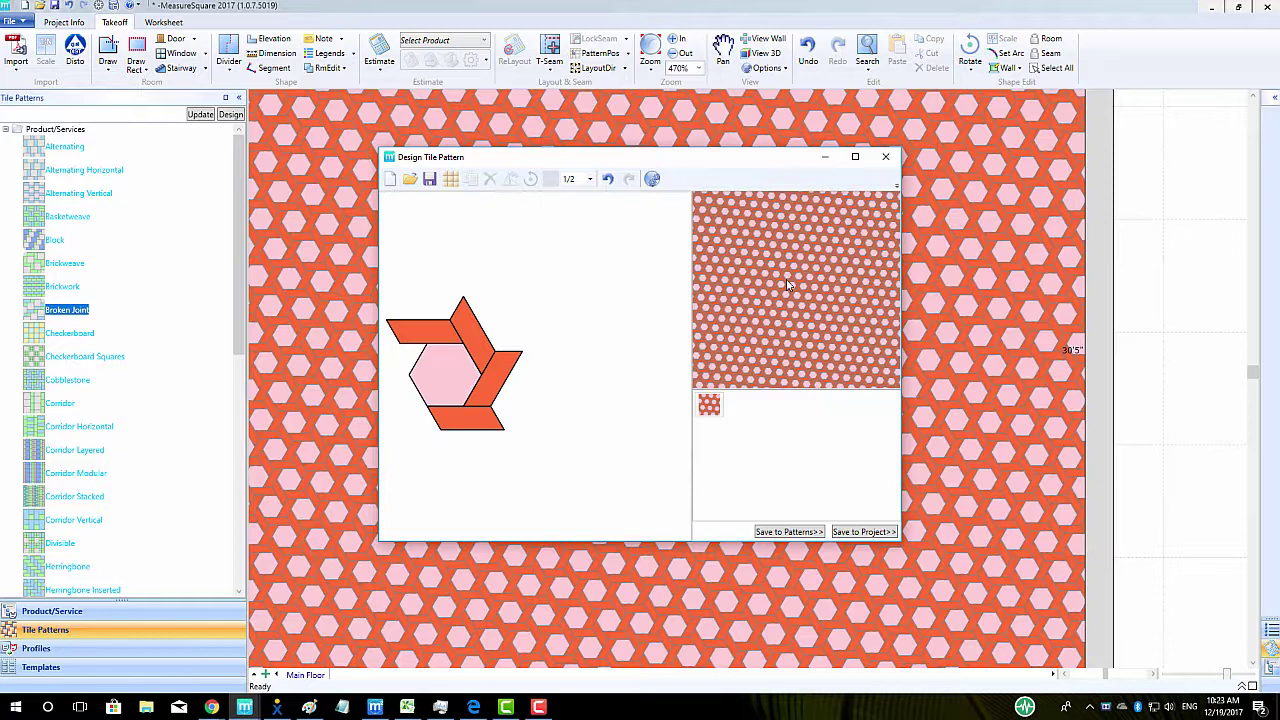